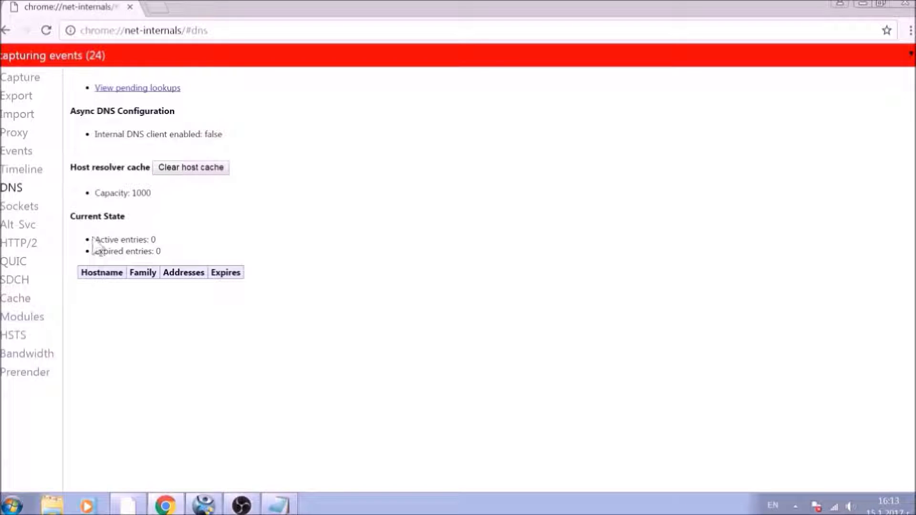
View the net-internals cache statistics, and open the clear browsing data page at chrome://settings/clearBrowserData.
left_click(35, 299)
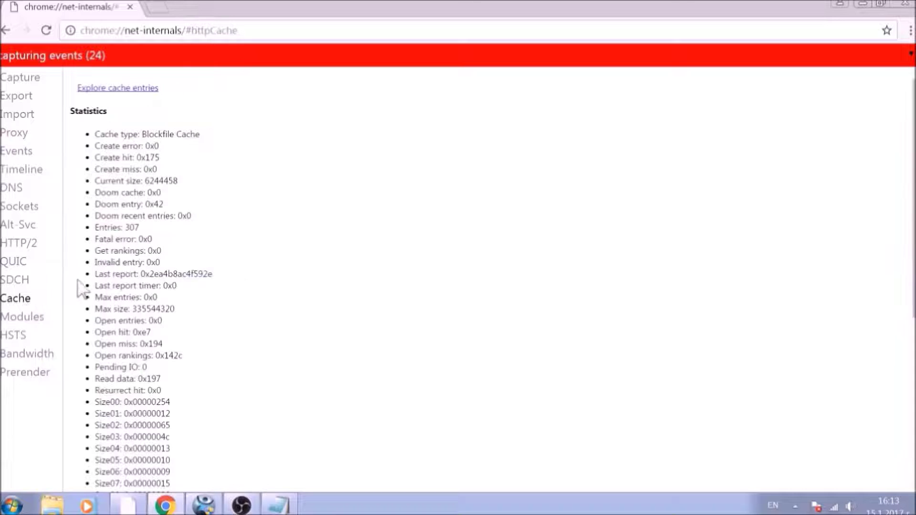
scroll(95, 277, "down", 6)
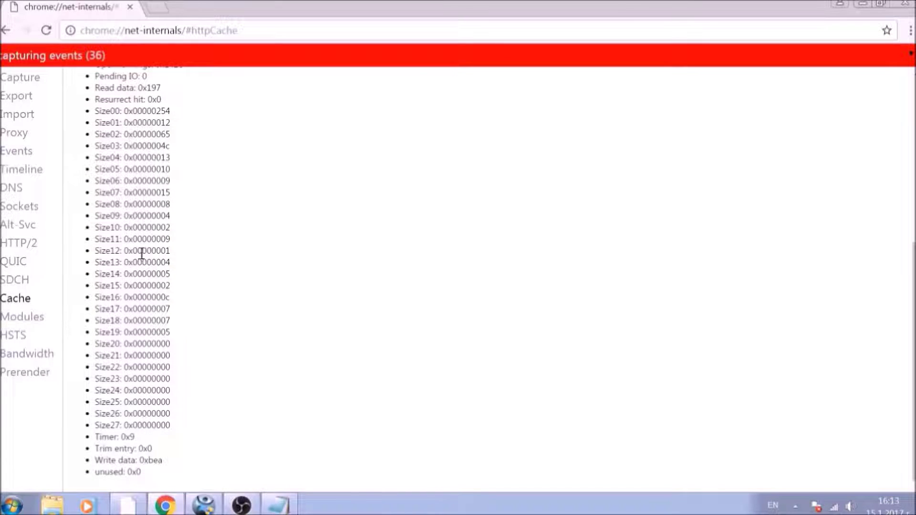
left_click(237, 30)
type("CHROME://")
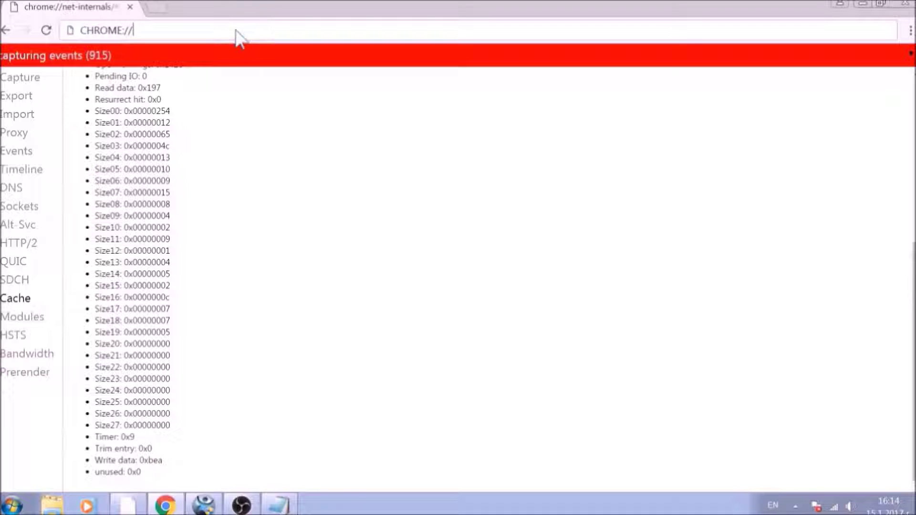
type("S")
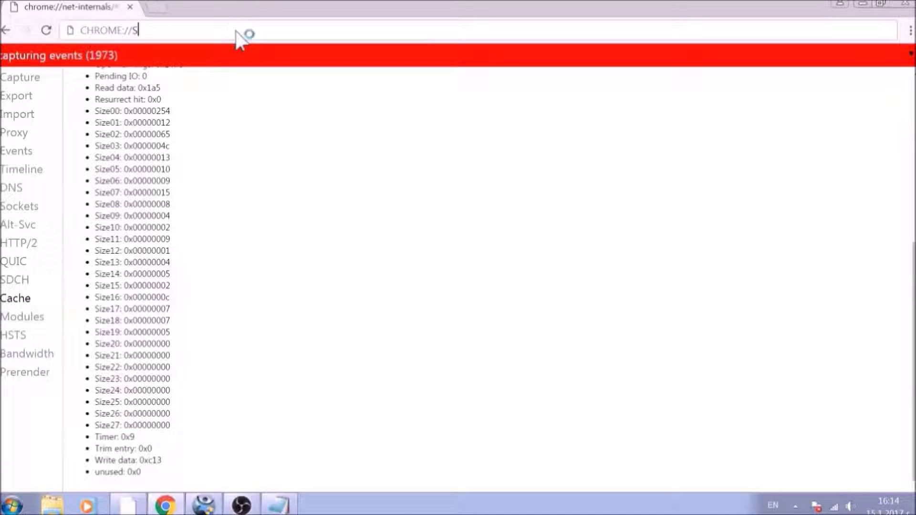
type("ETTINGS")
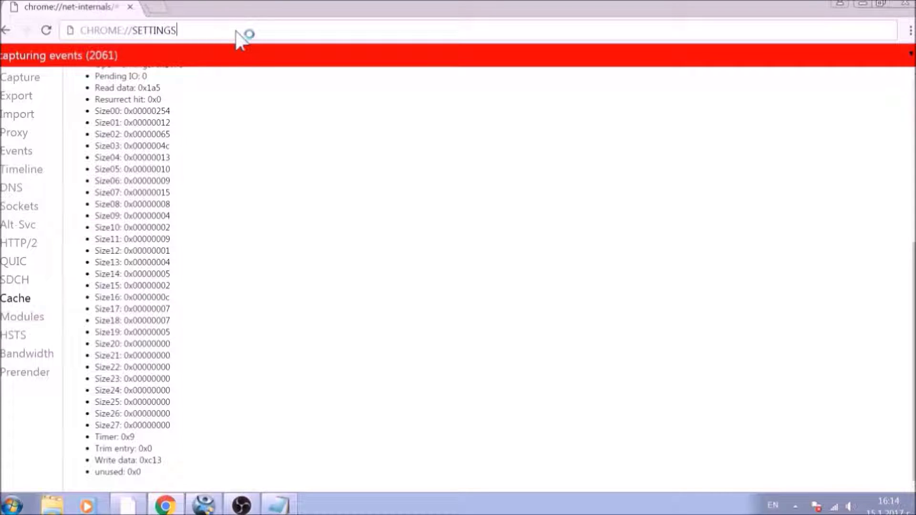
type("/CLEARBW")
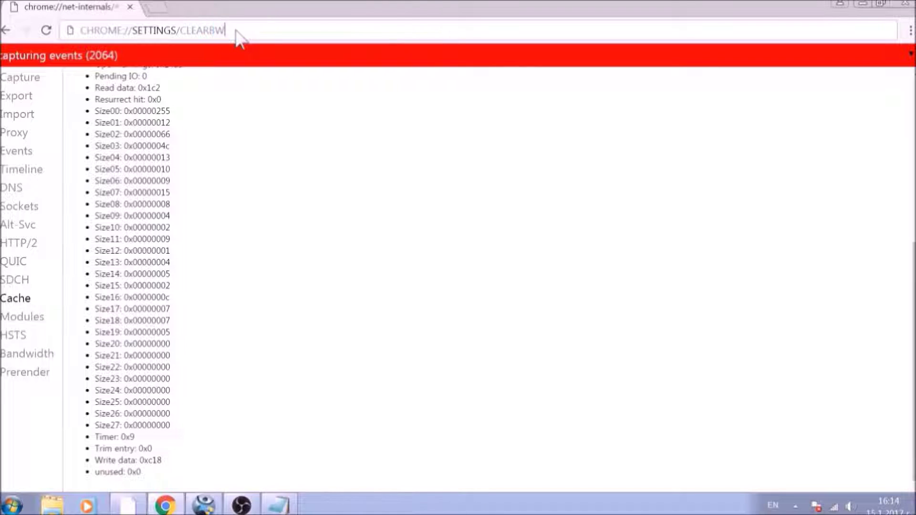
key("BackSpace")
type("ROWSE")
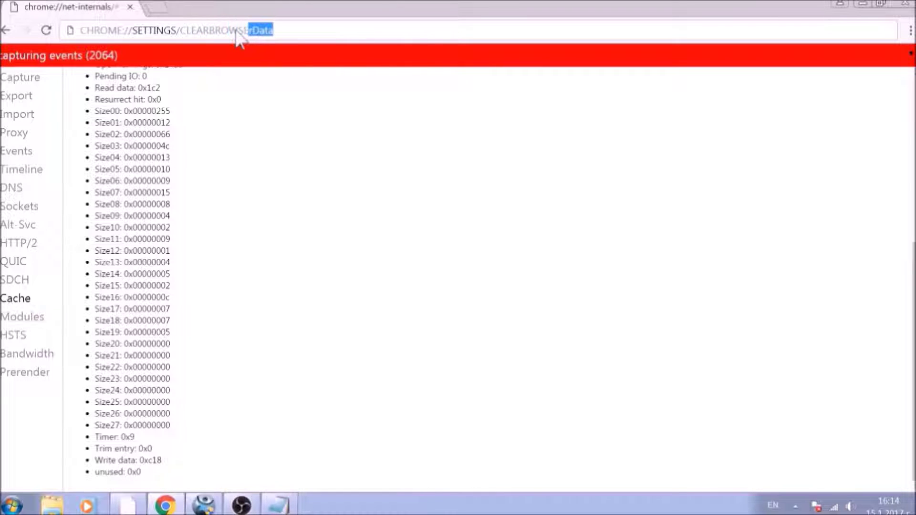
type("RDATA")
key("Return")
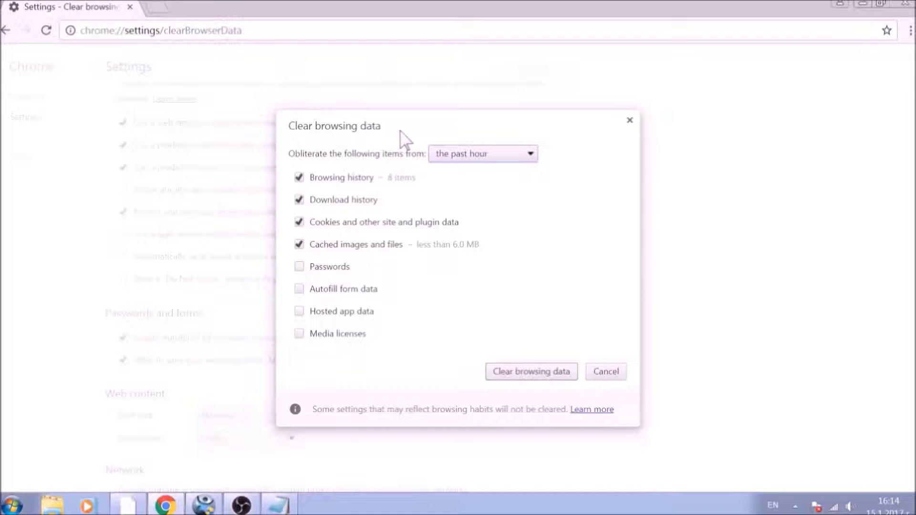
Clear the browsing data from the beginning of time, also including passwords, autofill form data, hosted app data and media licenses.
left_click(525, 157)
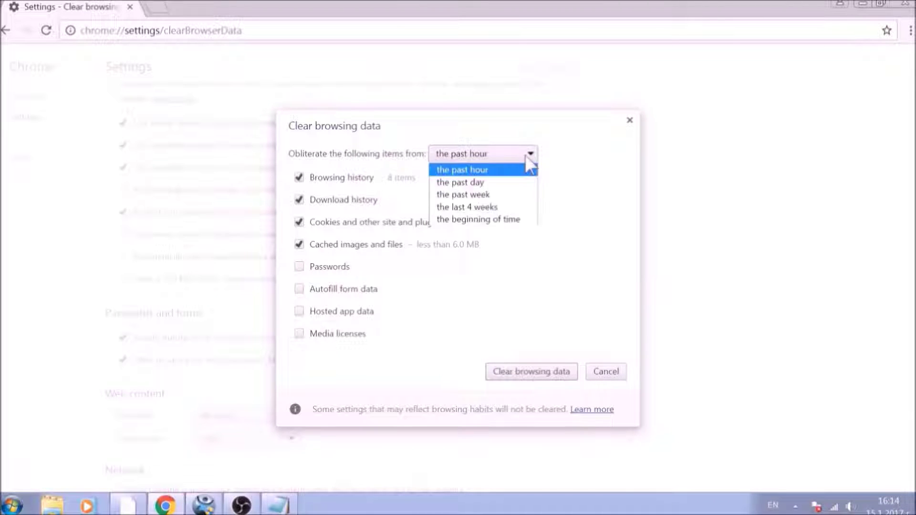
left_click(511, 220)
left_click(345, 267)
left_click(347, 289)
left_click(345, 312)
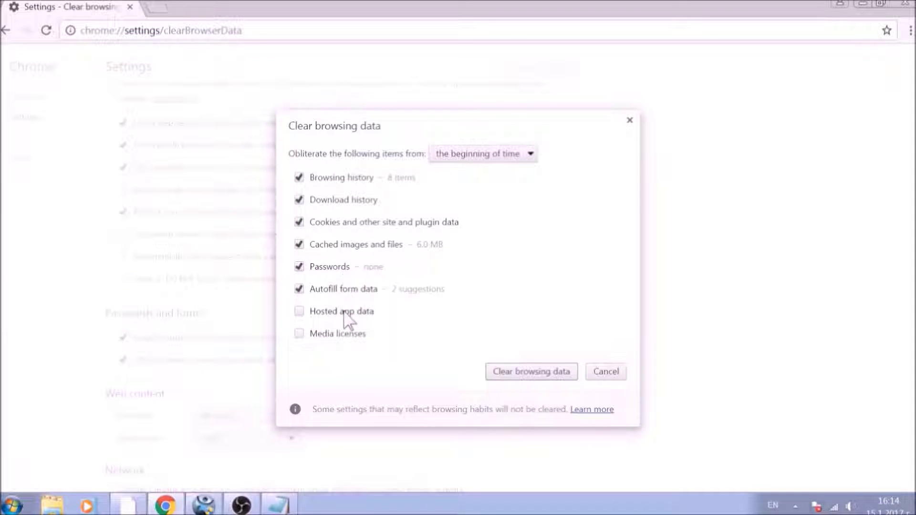
left_click(348, 333)
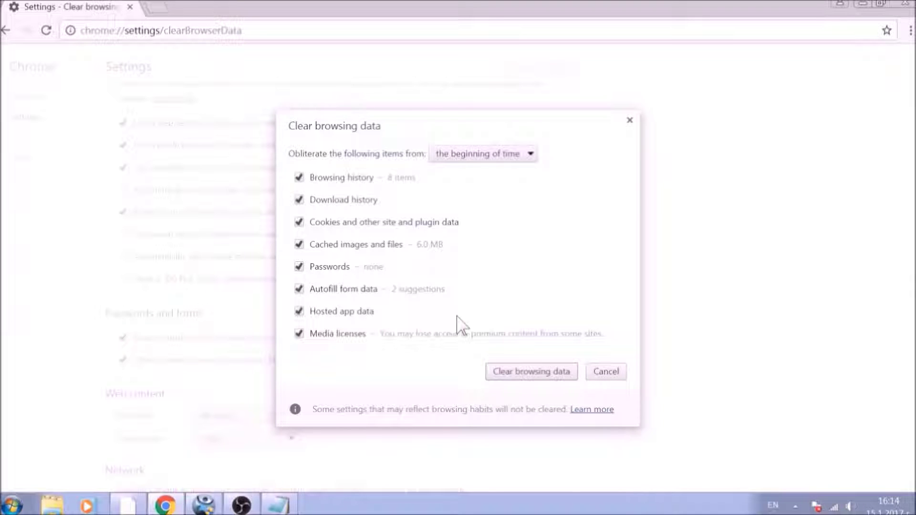
left_click(536, 372)
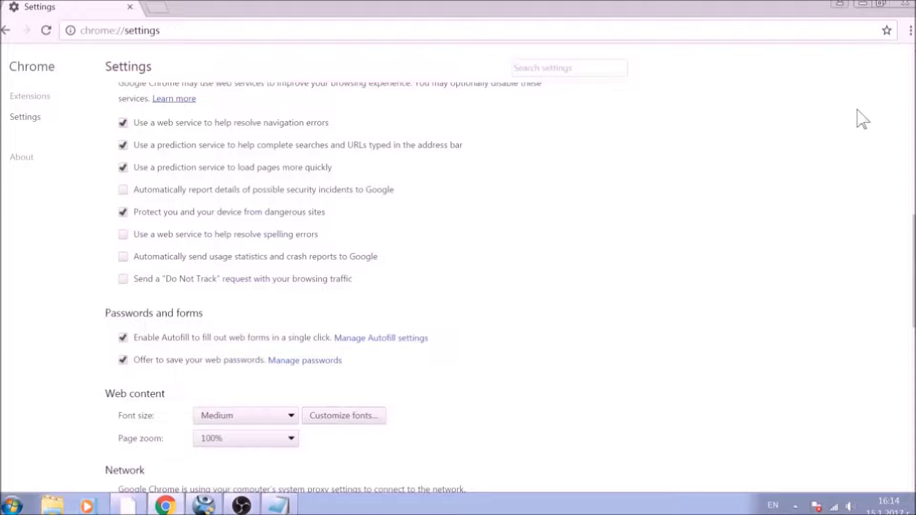
Reset the Chrome settings to their original defaults and close the browser.
left_click_drag(905, 282, 901, 453)
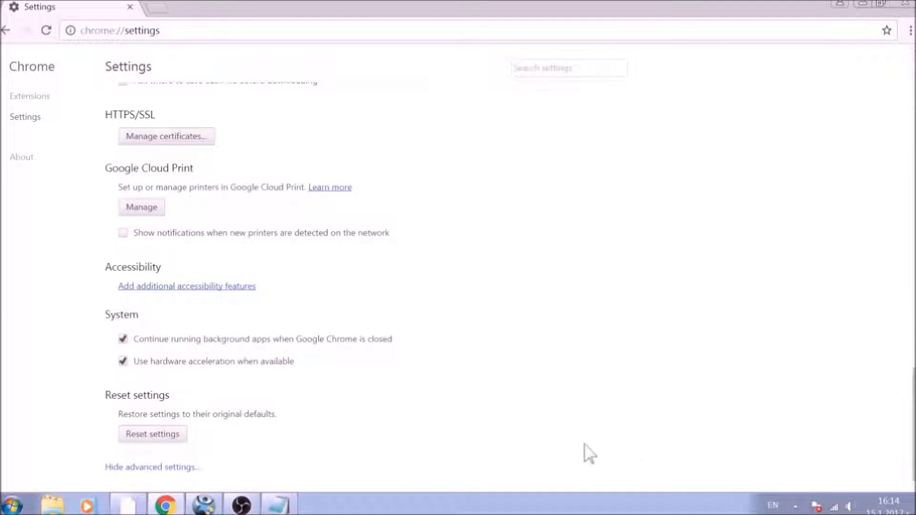
left_click(154, 435)
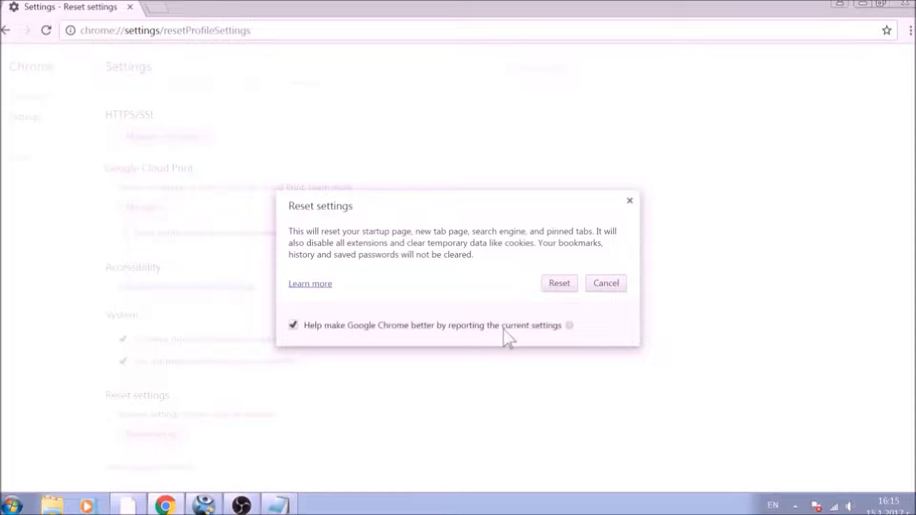
left_click(561, 285)
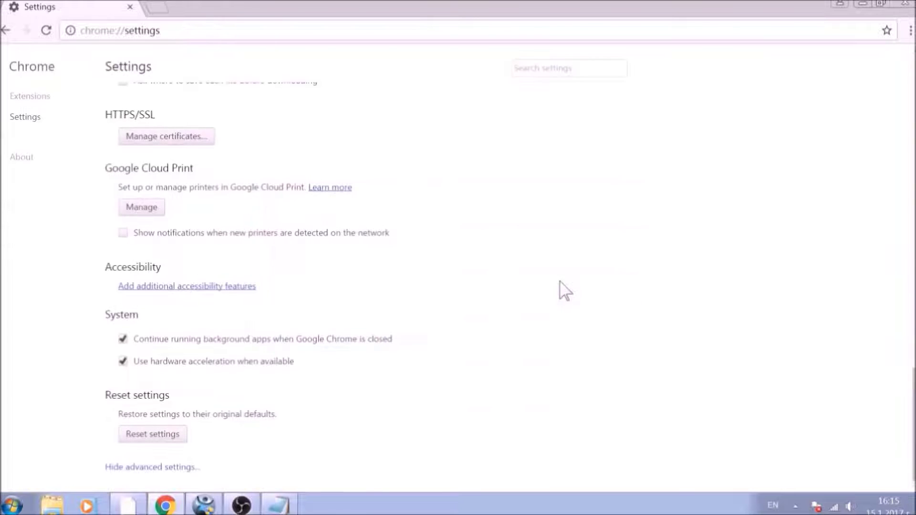
left_click(904, 4)
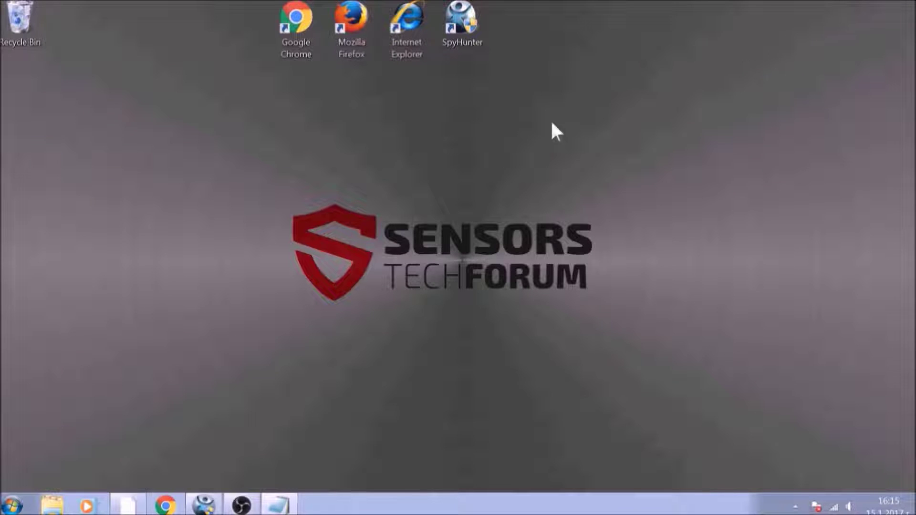
Launch Mozilla Firefox from the desktop and open its Options page.
double_click(357, 47)
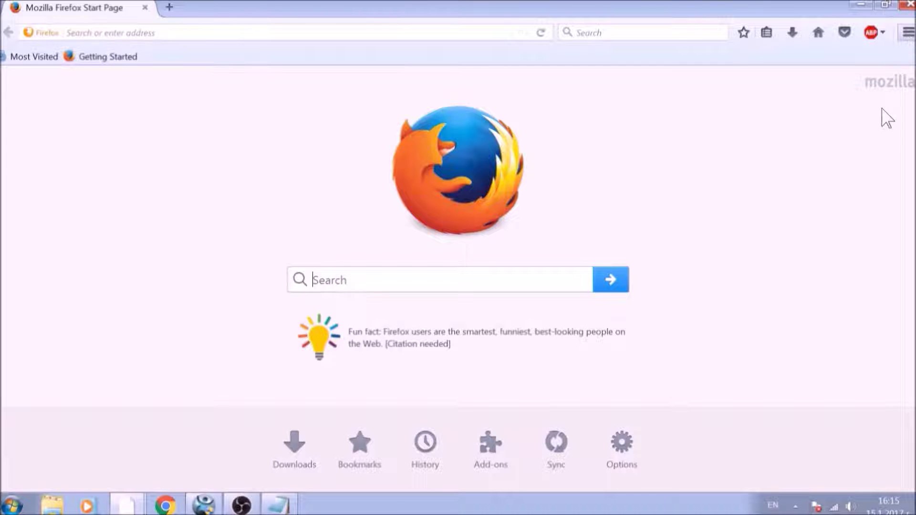
key("alt+t")
key("o")
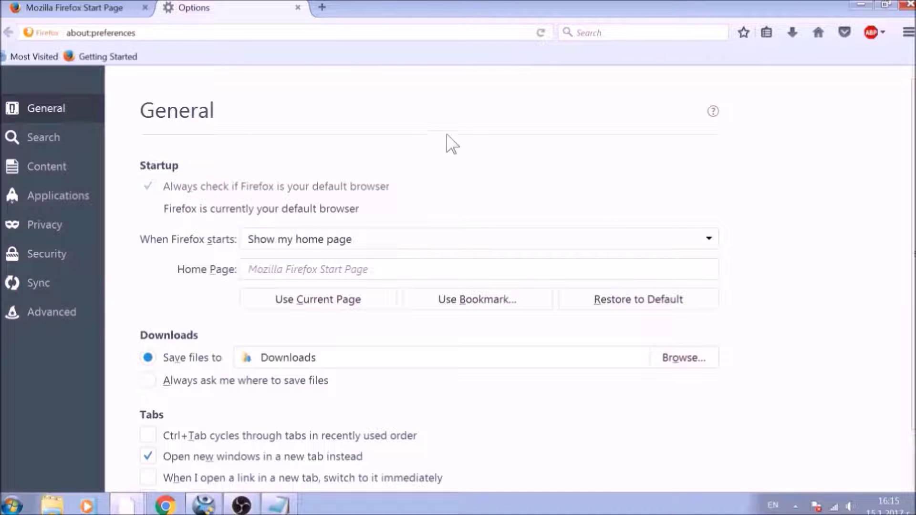
Load about:support in Firefox and refresh the browser to remove add-ons and restore default settings.
left_click(297, 36)
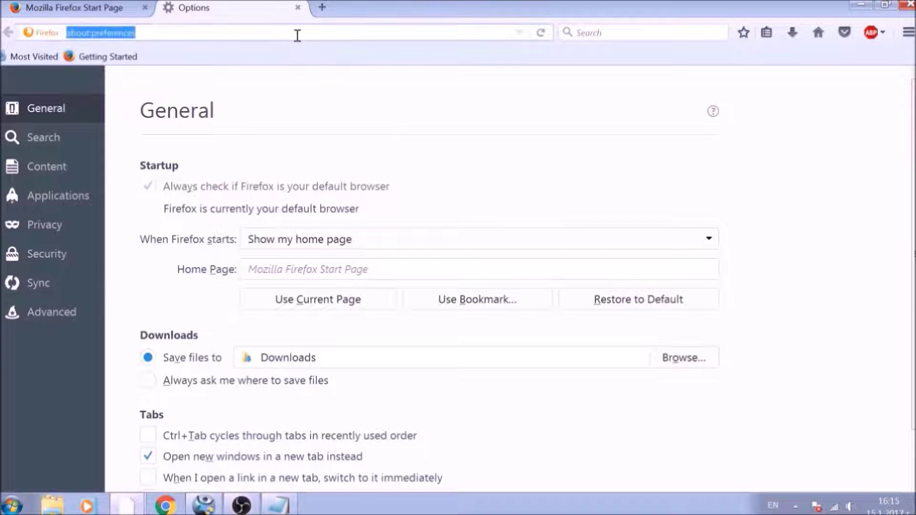
type("ABOUT")
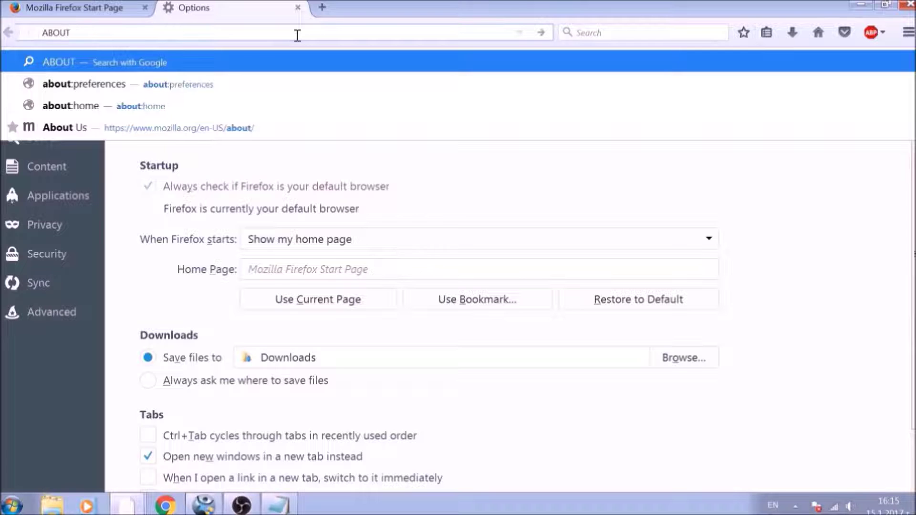
type(":SUPPORT")
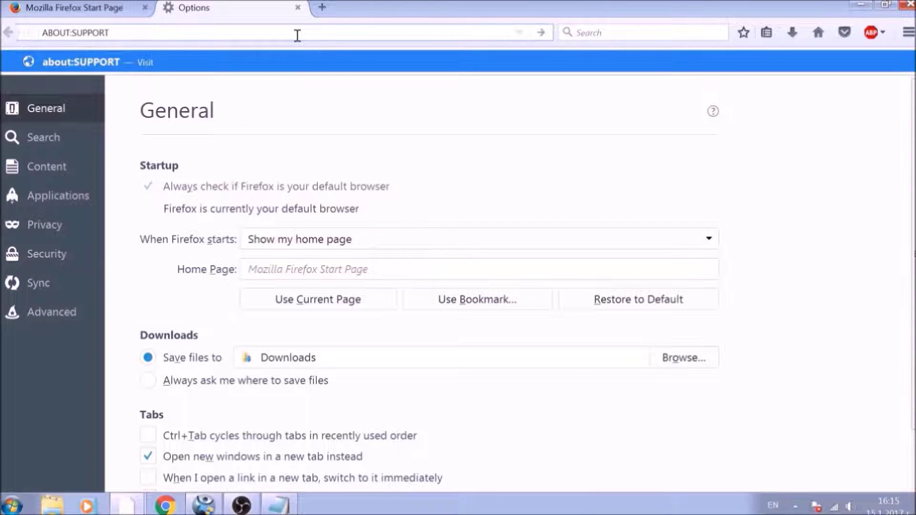
key("Return")
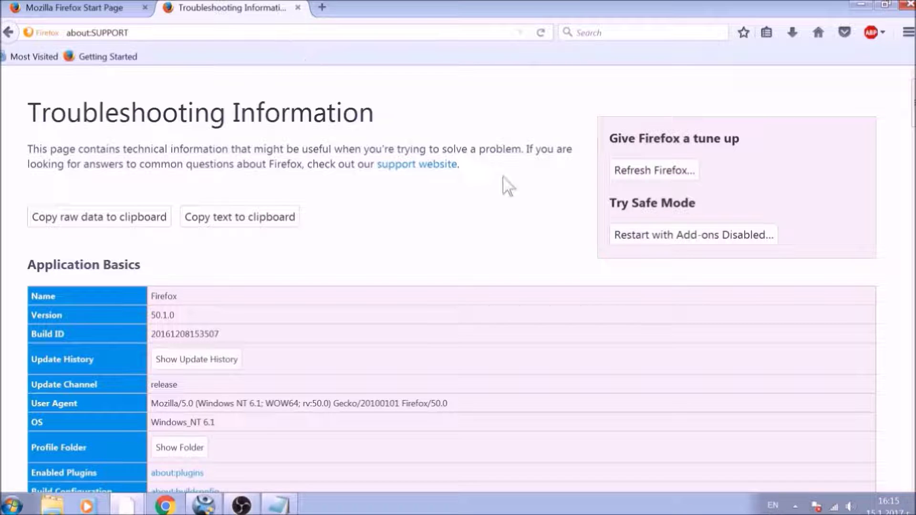
left_click(619, 175)
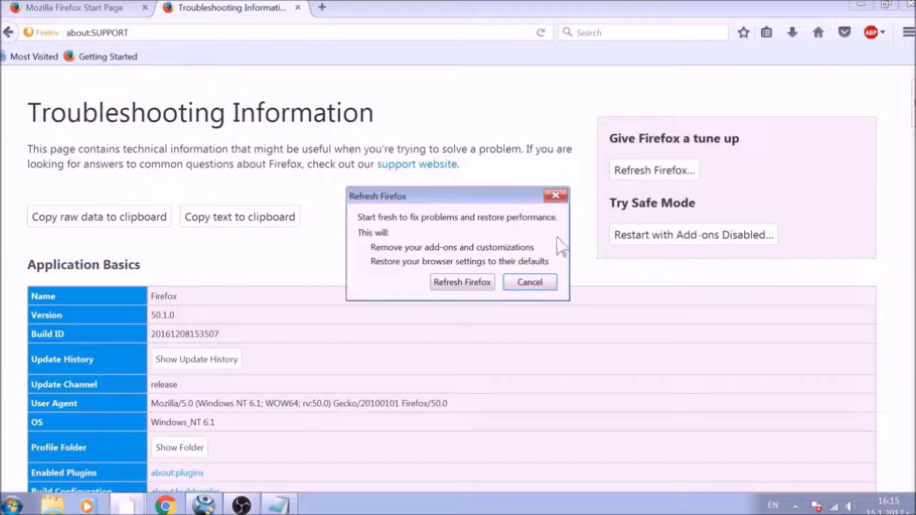
left_click(485, 285)
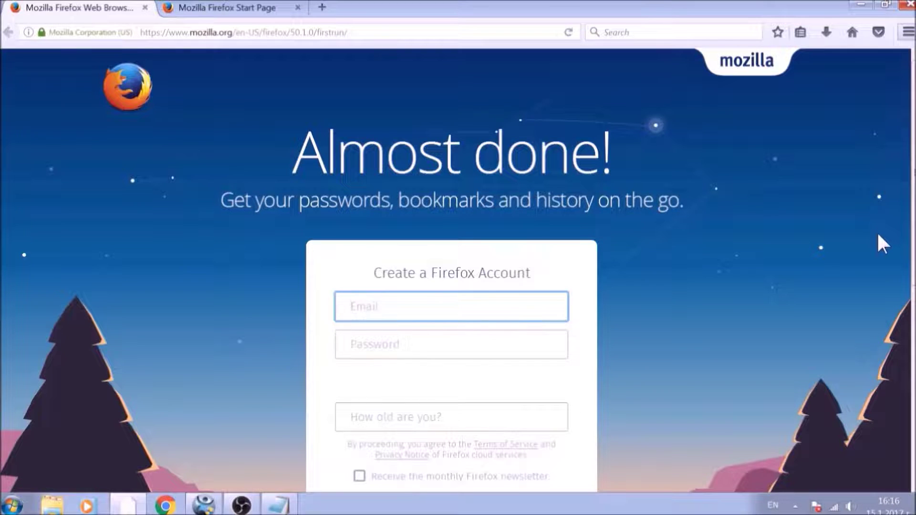
Check the installed extensions in the Firefox Add-ons Manager, and close Firefox with all its tabs.
key("ctrl+shift+a")
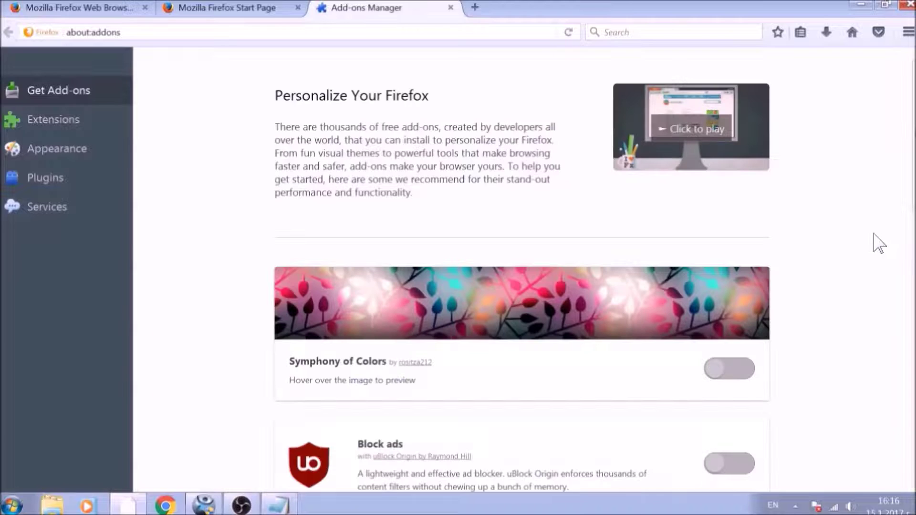
left_click(97, 133)
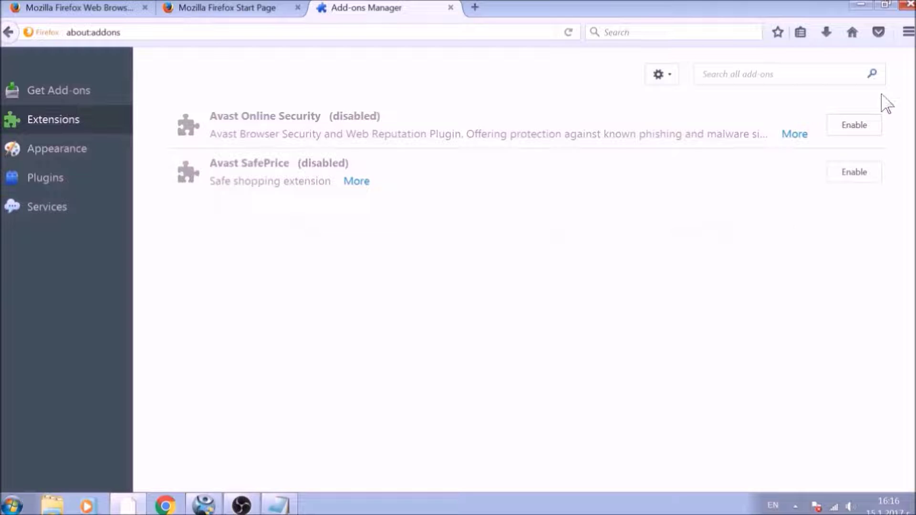
left_click(909, 5)
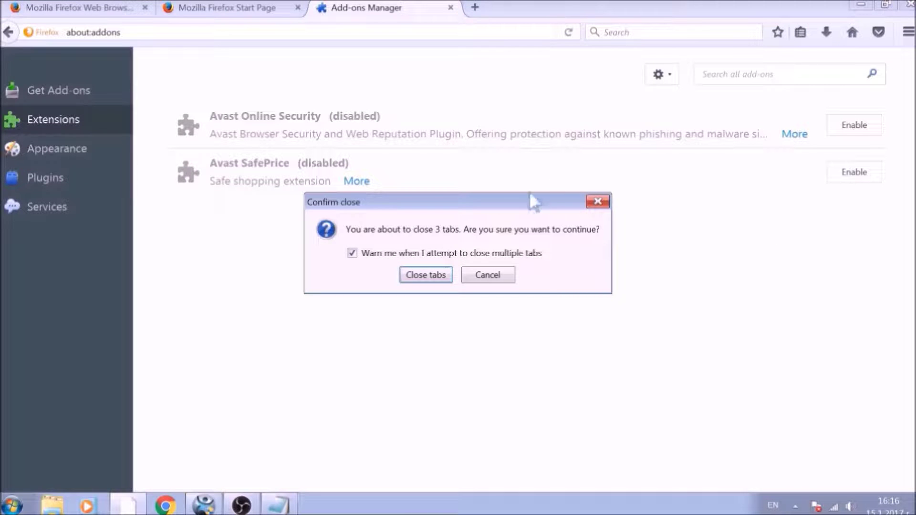
left_click(425, 275)
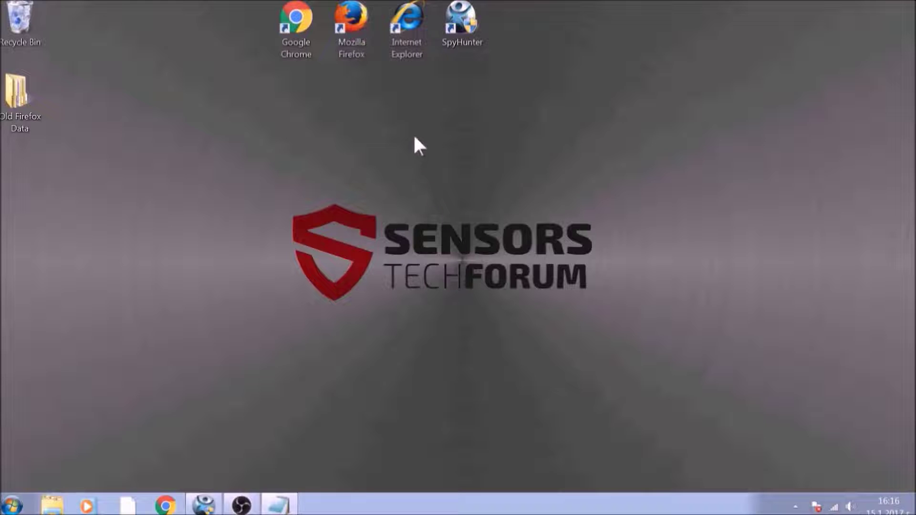
Launch Internet Explorer, dismissing the IE Webrep loader security prompt, and choose a blank home page in Internet Options.
double_click(406, 40)
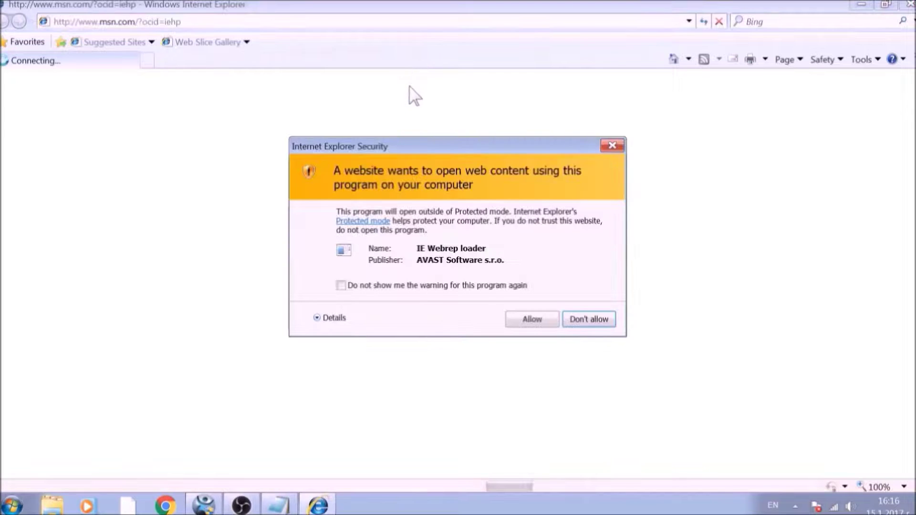
left_click(605, 143)
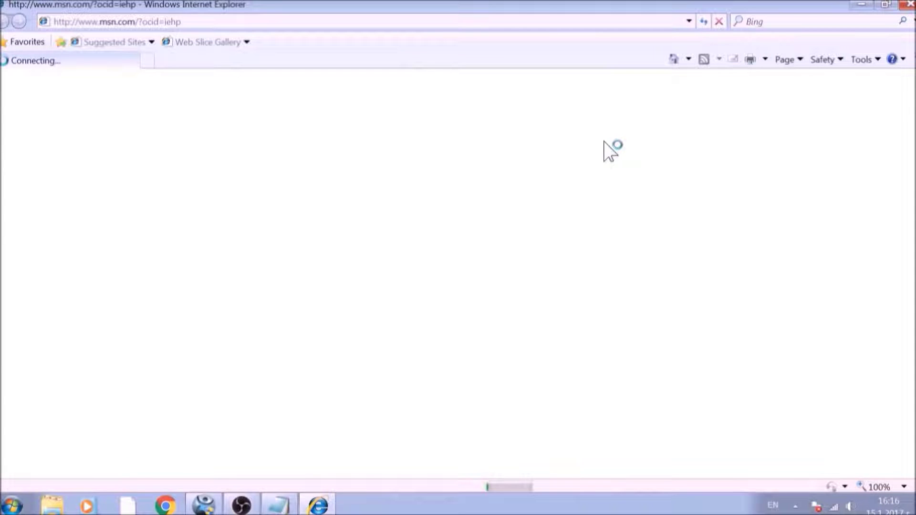
left_click(864, 60)
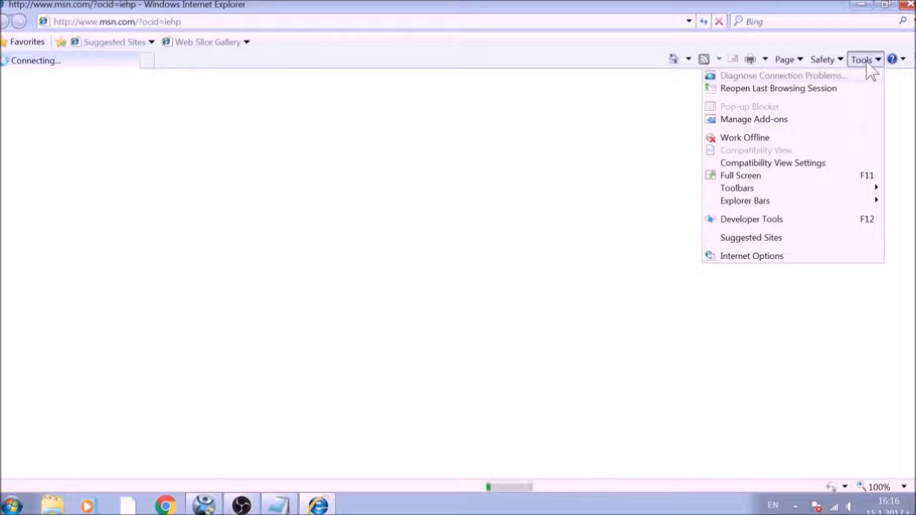
left_click(777, 253)
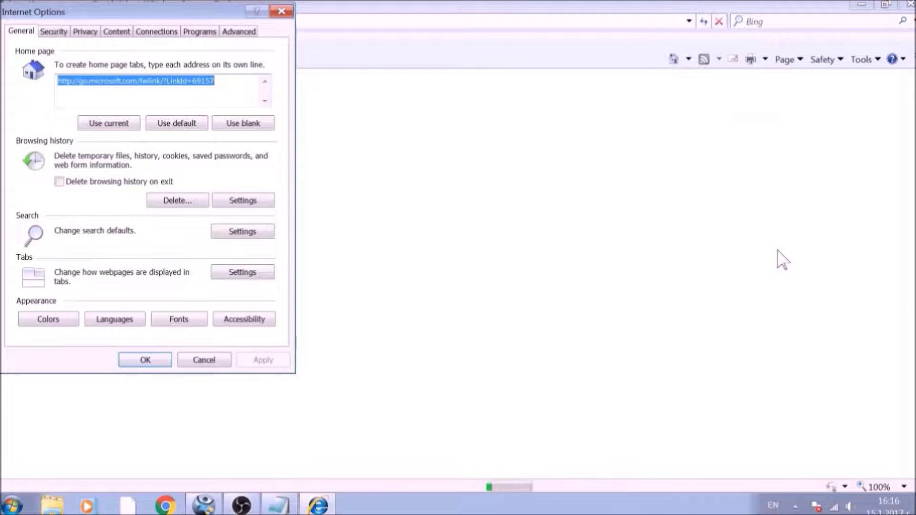
left_click(250, 125)
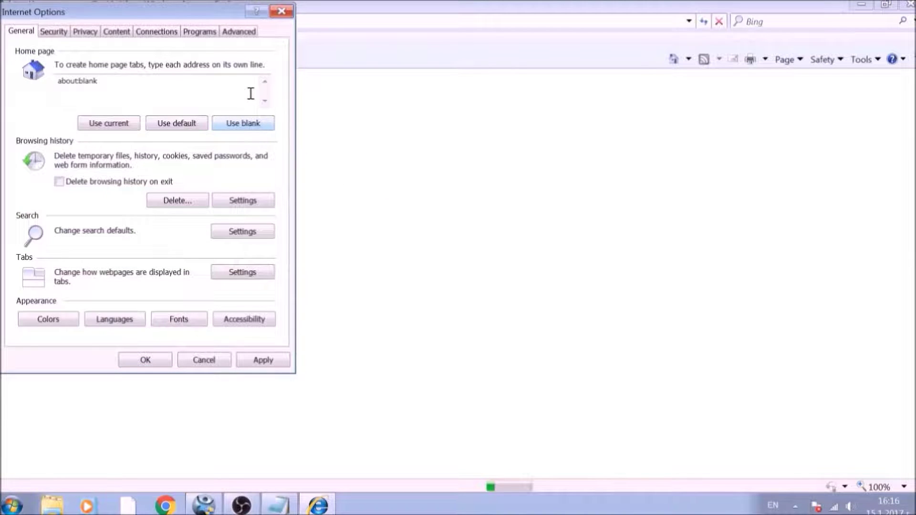
Reset all Internet Explorer settings to their defaults, including deleting personal settings, and close the browser.
left_click(240, 33)
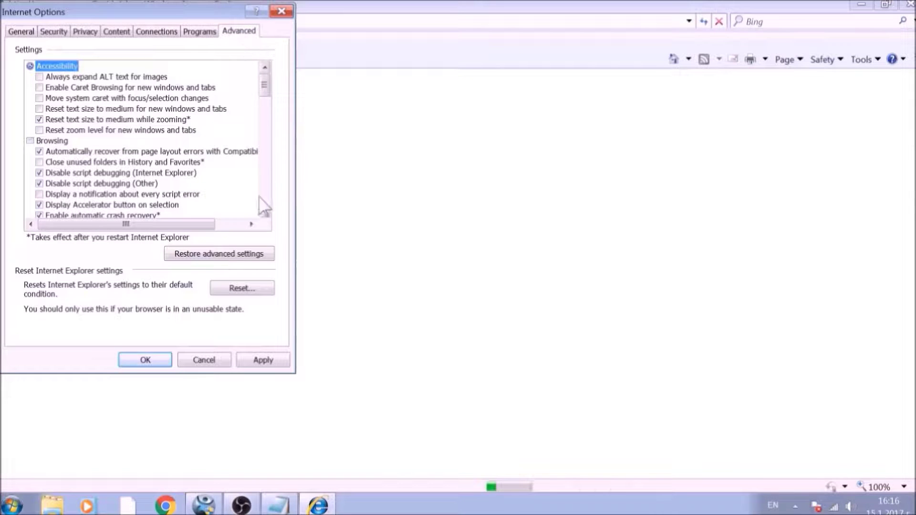
left_click(242, 289)
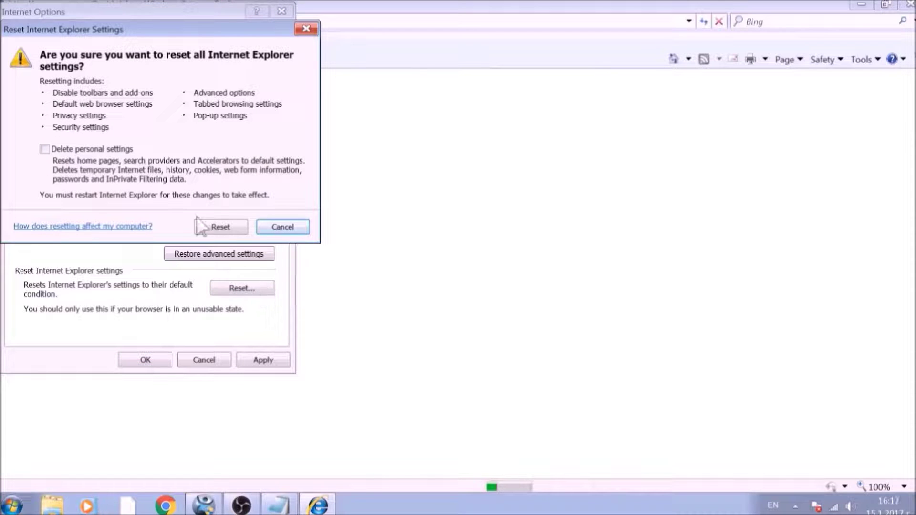
left_click(101, 150)
left_click(213, 227)
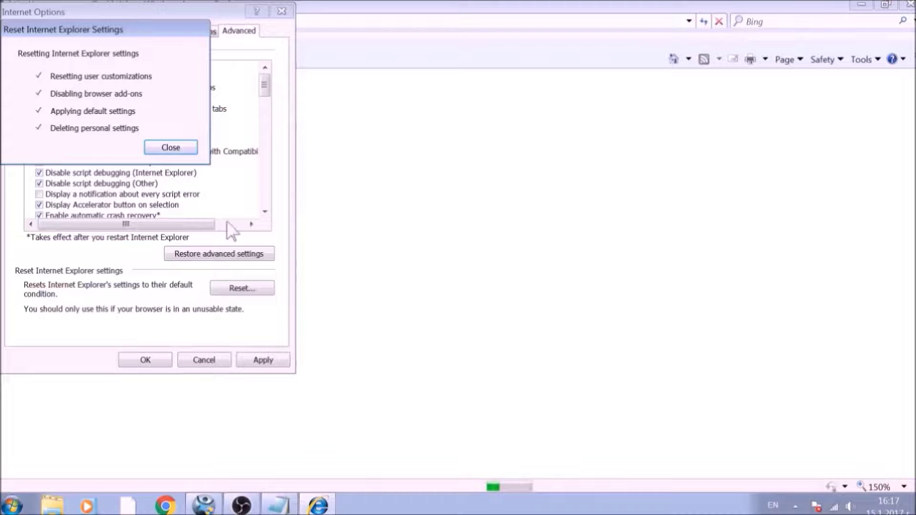
left_click(187, 149)
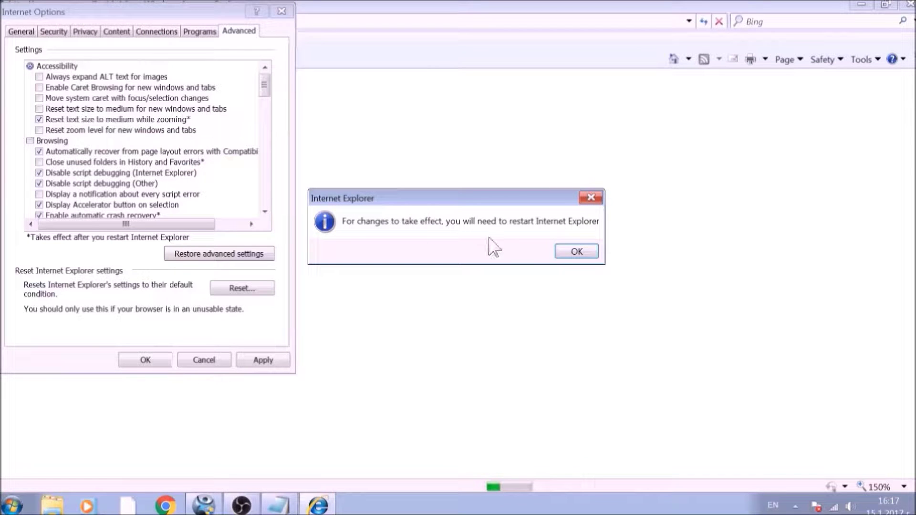
left_click(575, 251)
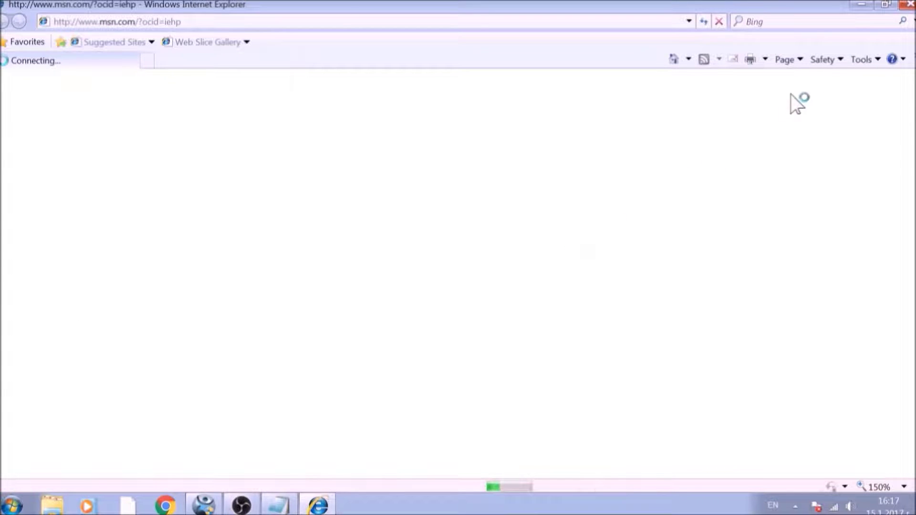
left_click(909, 6)
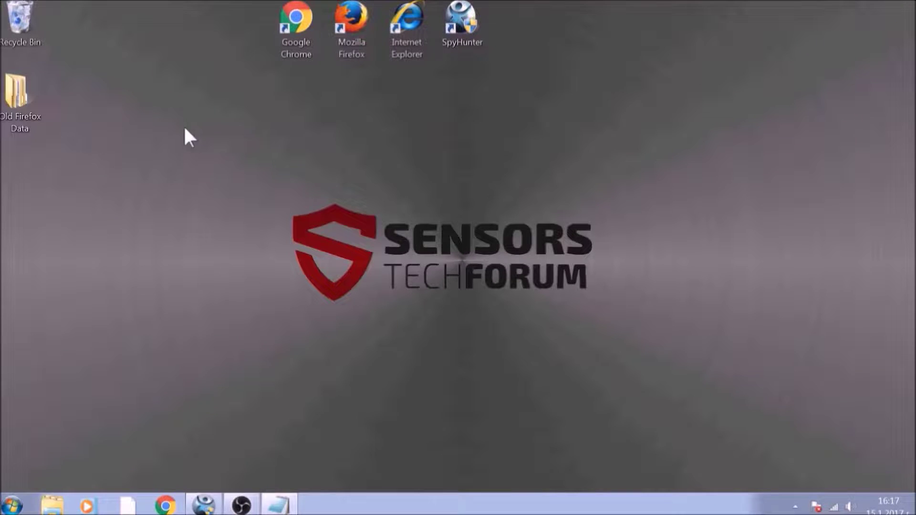
left_click_drag(332, 200, 571, 325)
left_click_drag(699, 364, 700, 364)
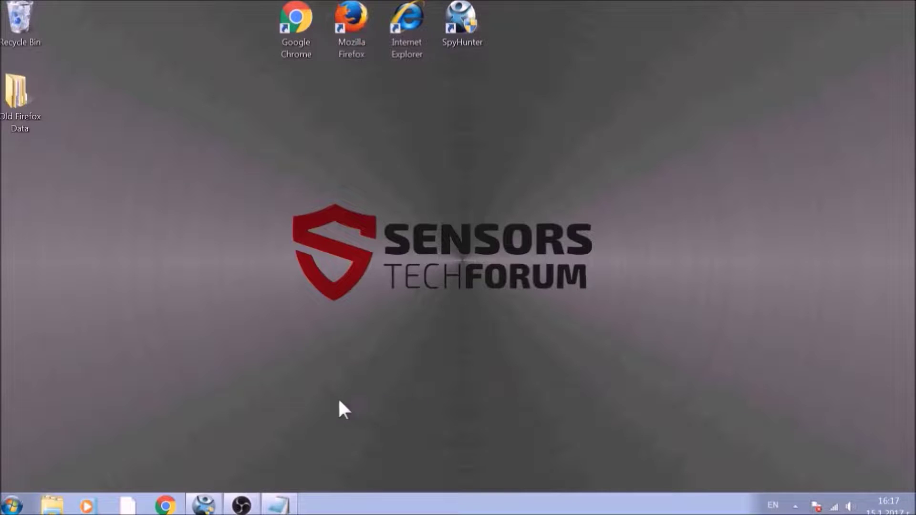
Switch to SpyHunter 4 and start a quick scan of the computer for infections.
left_click(215, 506)
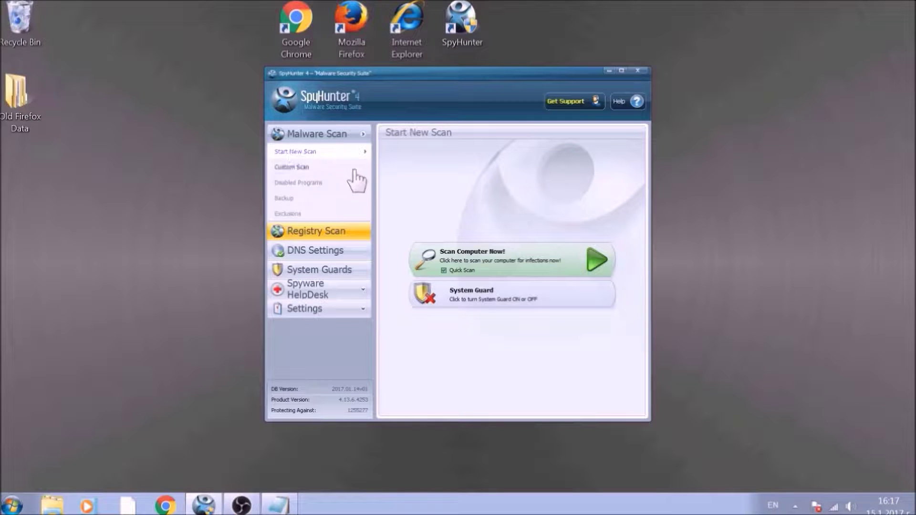
left_click(478, 254)
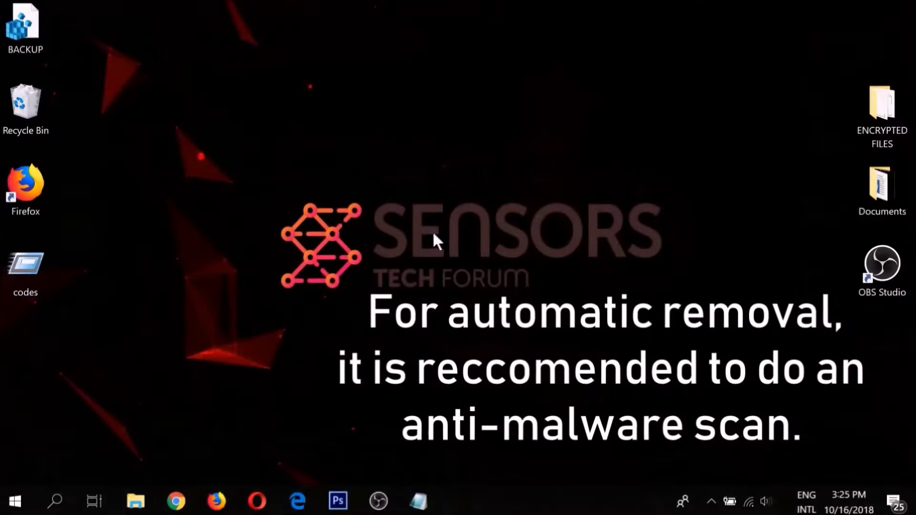
Switch to Firefox, follow the Malware Detection and Removal Tool link in the video description, and save SpyHunter-Installer.exe.
left_click(212, 504)
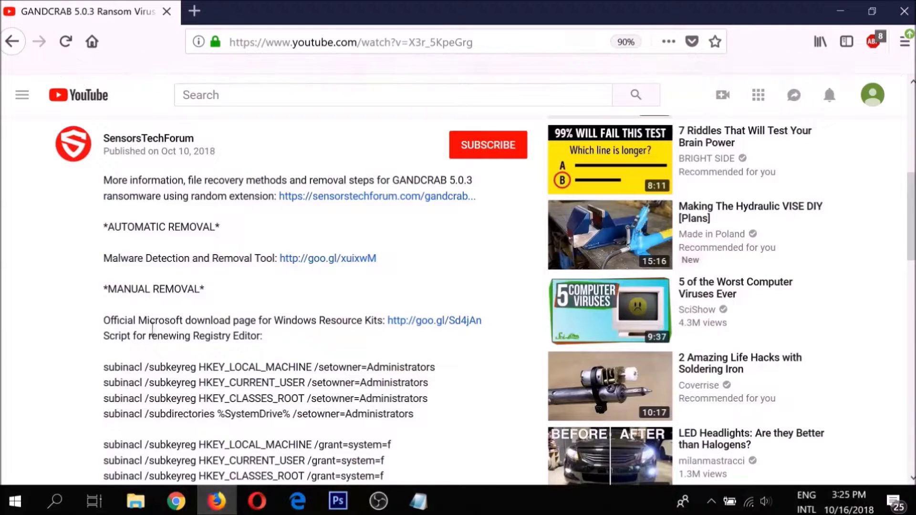
left_click_drag(107, 227, 212, 230)
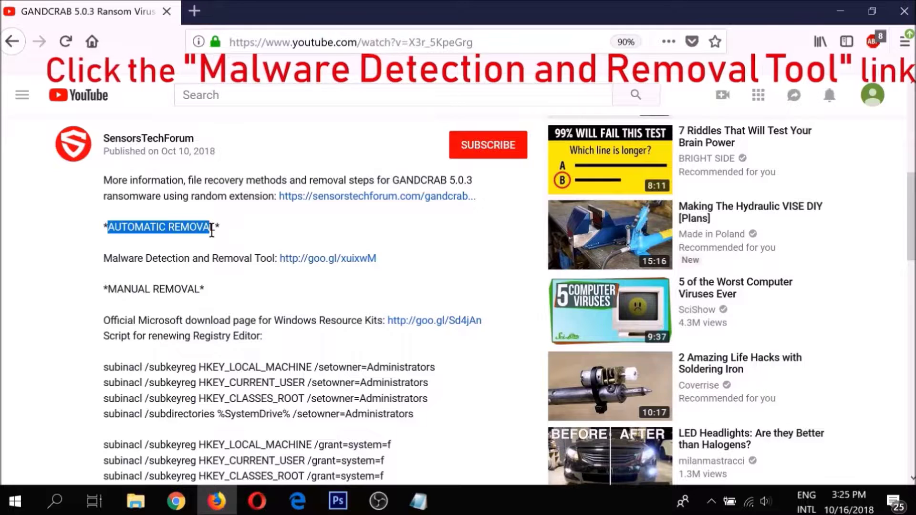
left_click(306, 258)
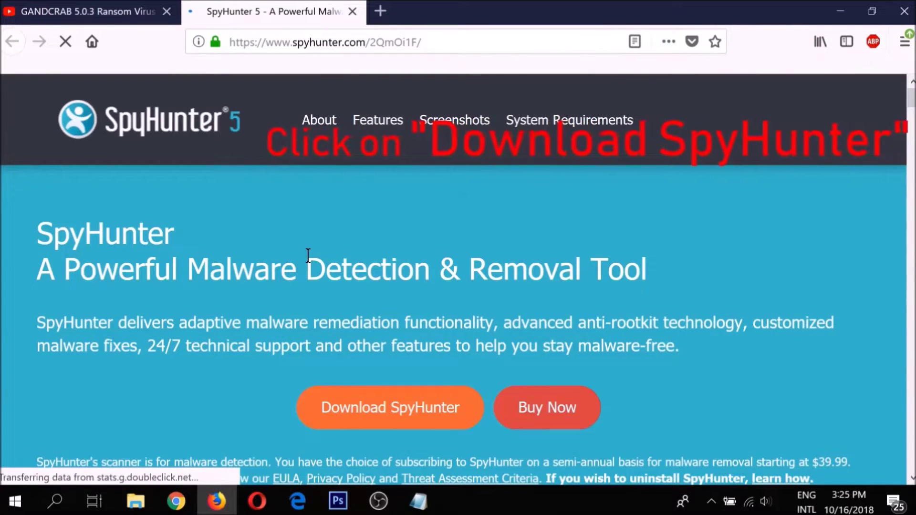
left_click(391, 404)
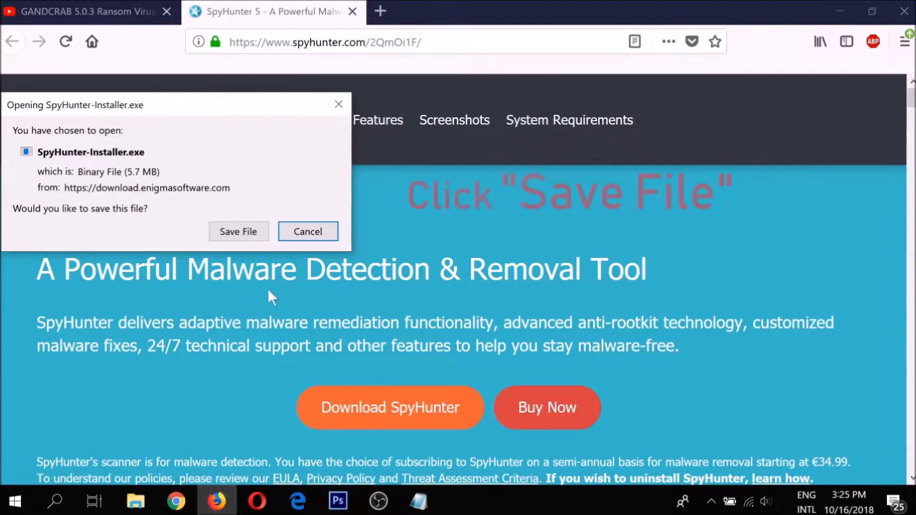
left_click(224, 229)
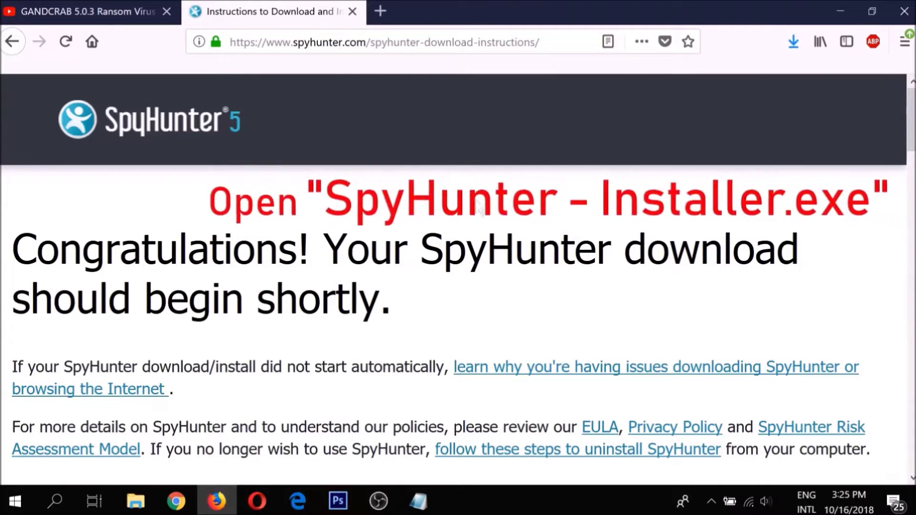
Run the downloaded SpyHunter-Installer.exe, install SpyHunter 5 with the EULA and Privacy Policy accepted, and close Firefox.
left_click(793, 42)
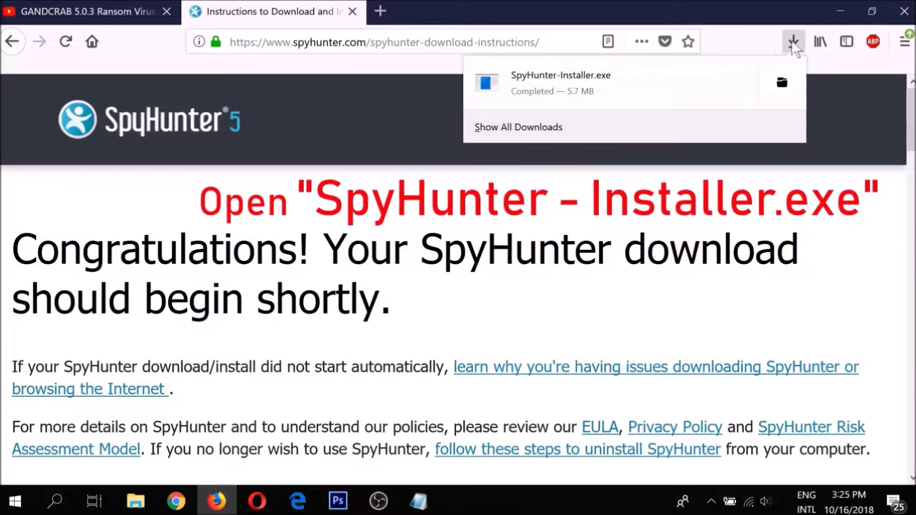
left_click(587, 89)
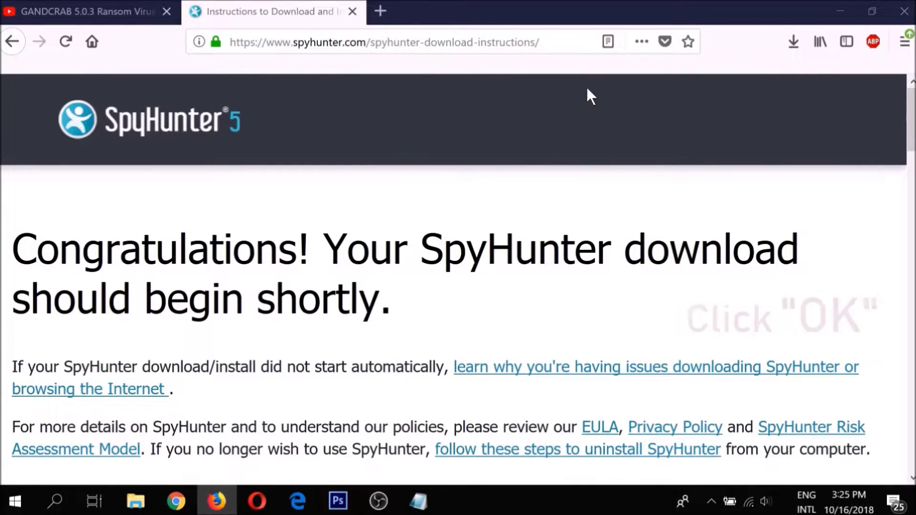
left_click(551, 333)
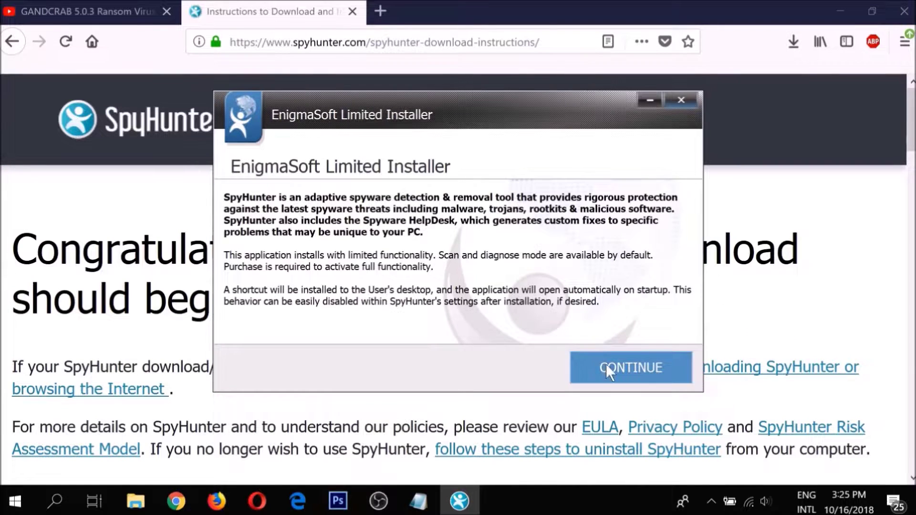
left_click(606, 370)
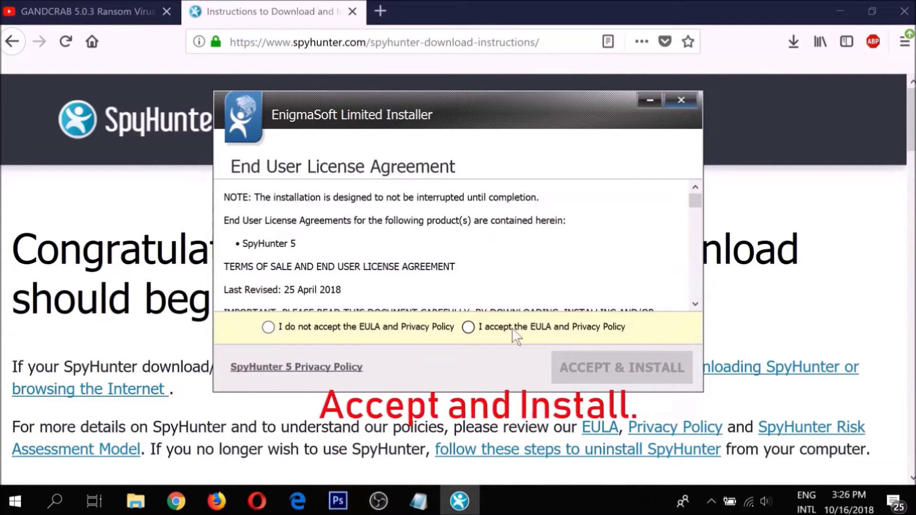
left_click(511, 328)
left_click(587, 367)
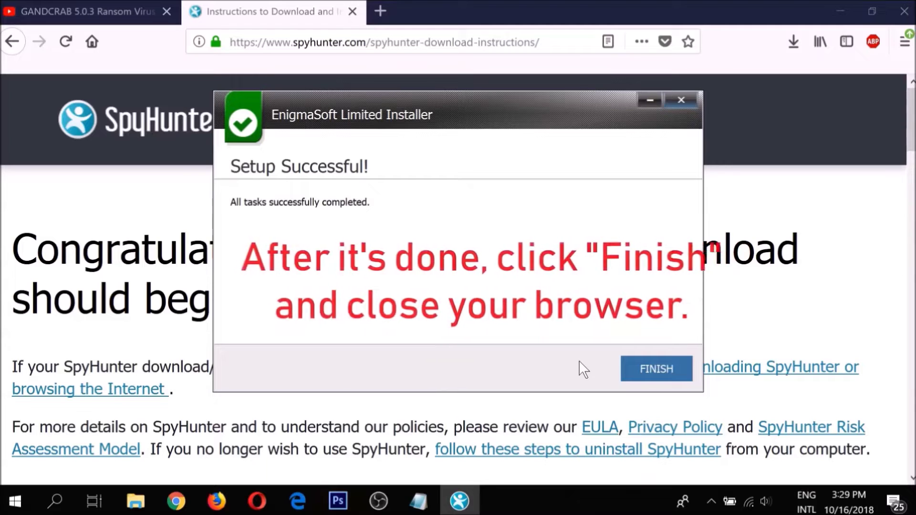
left_click(656, 369)
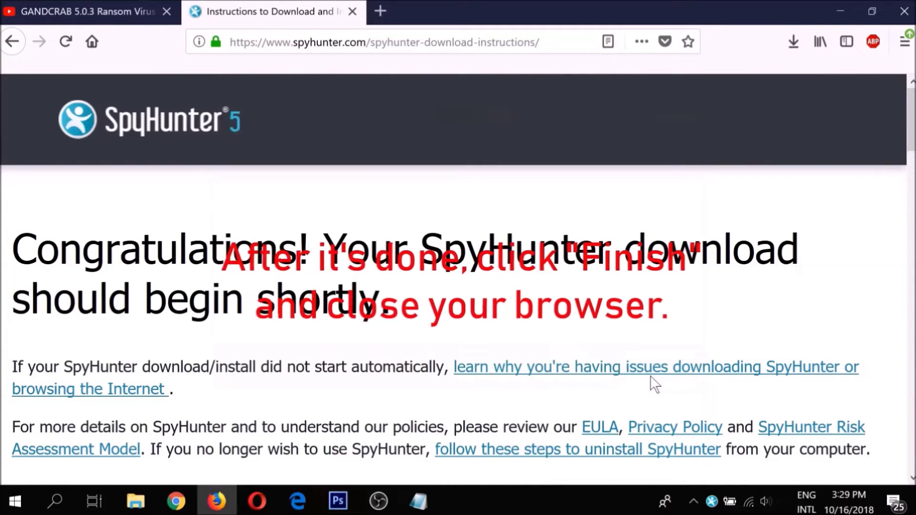
left_click(895, 19)
left_click(417, 283)
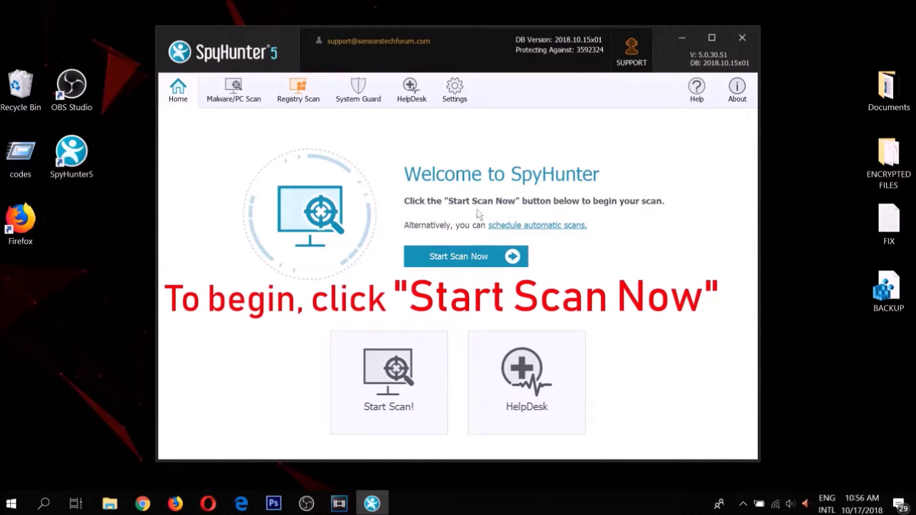
Scan the computer with SpyHunter 5 and remove the selected malware objects, requesting the reboot that completes the removal.
left_click(466, 257)
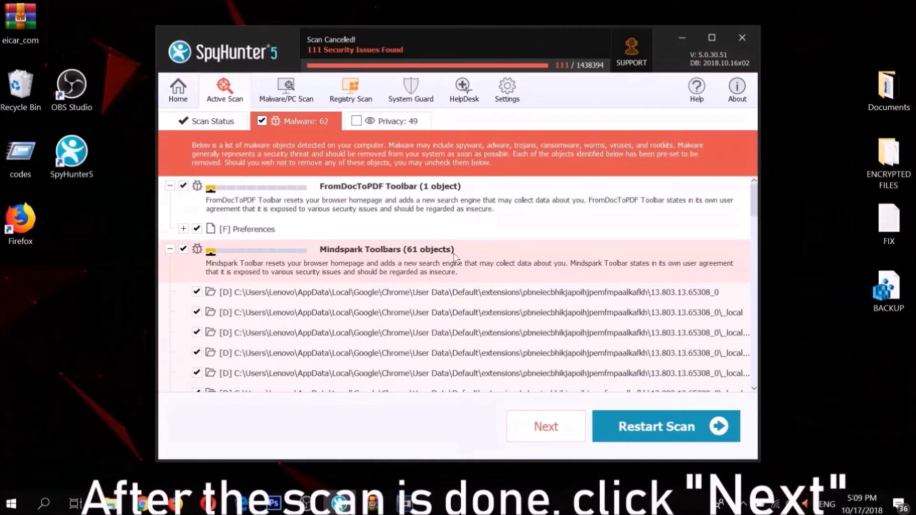
left_click(547, 422)
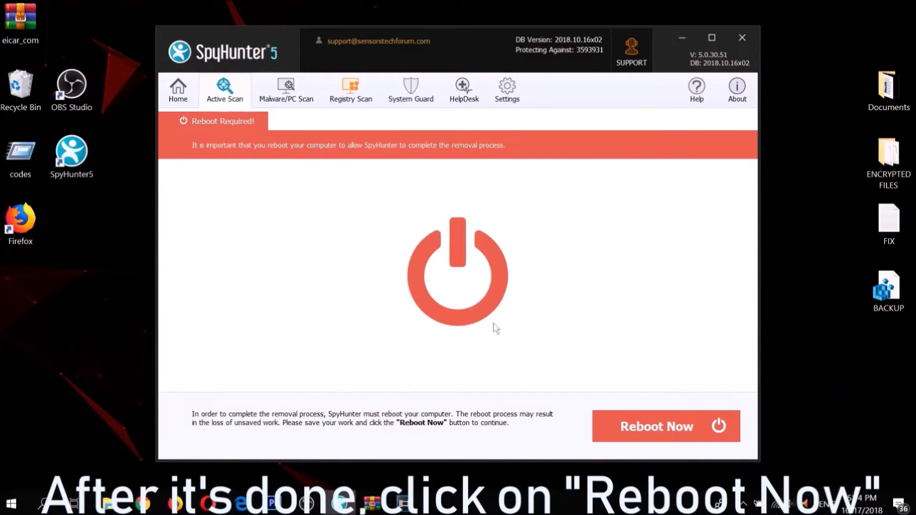
left_click(663, 422)
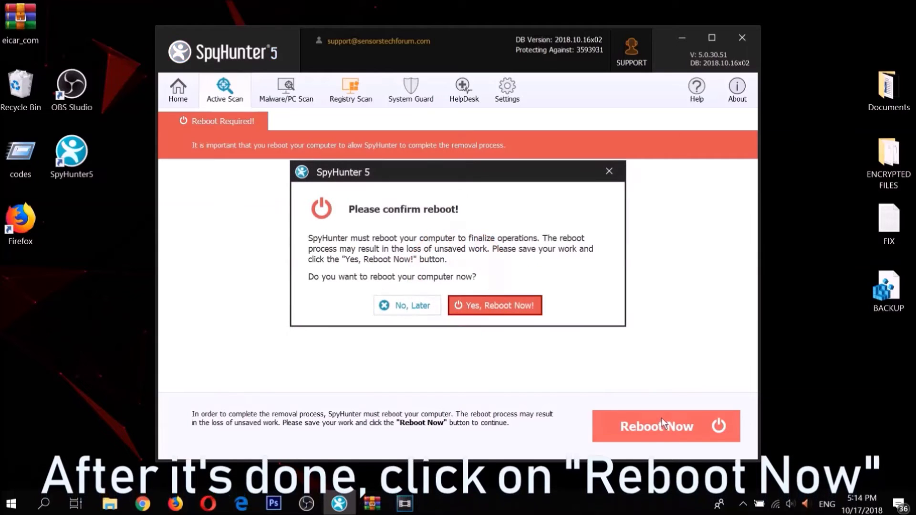